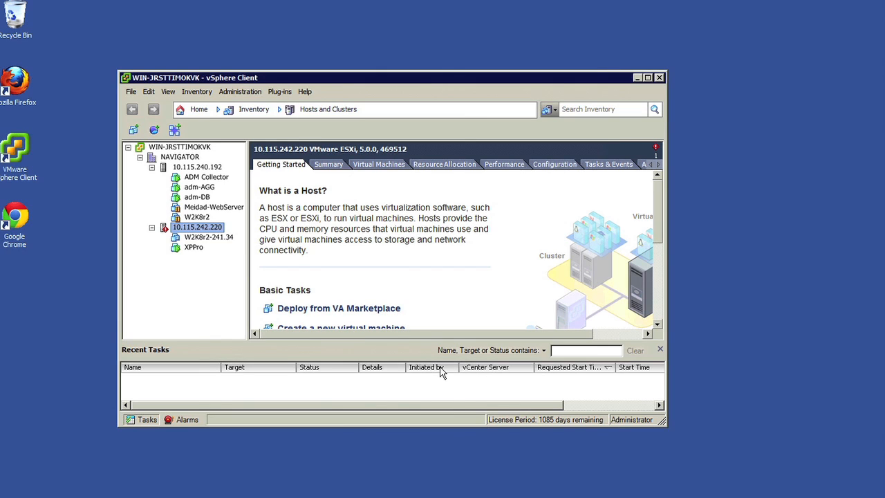
Start deploying an OVF template from Navigator-1.1.0.40-573247_OVF10.ova in the Downloads folder.
{"action": "left_click", "coordinate": [130, 92]}
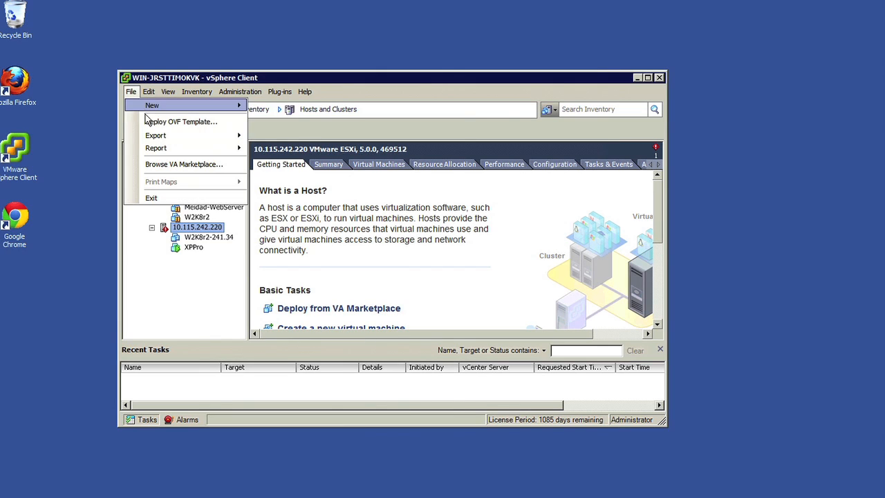
{"action": "left_click", "coordinate": [148, 123]}
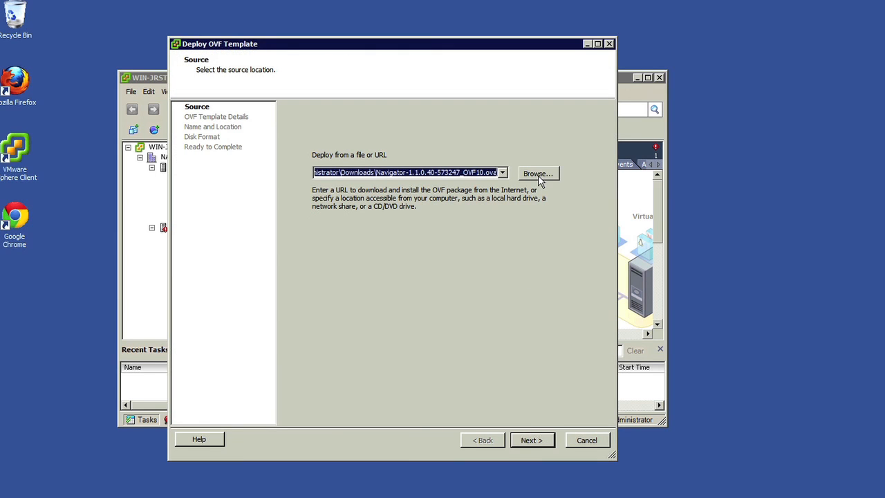
{"action": "left_click", "coordinate": [538, 174]}
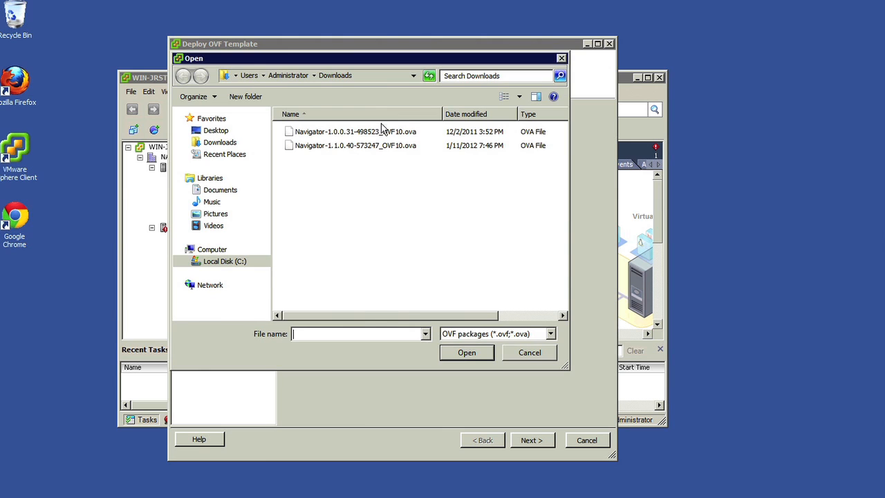
{"action": "double_click", "coordinate": [384, 143]}
{"action": "left_click", "coordinate": [531, 440]}
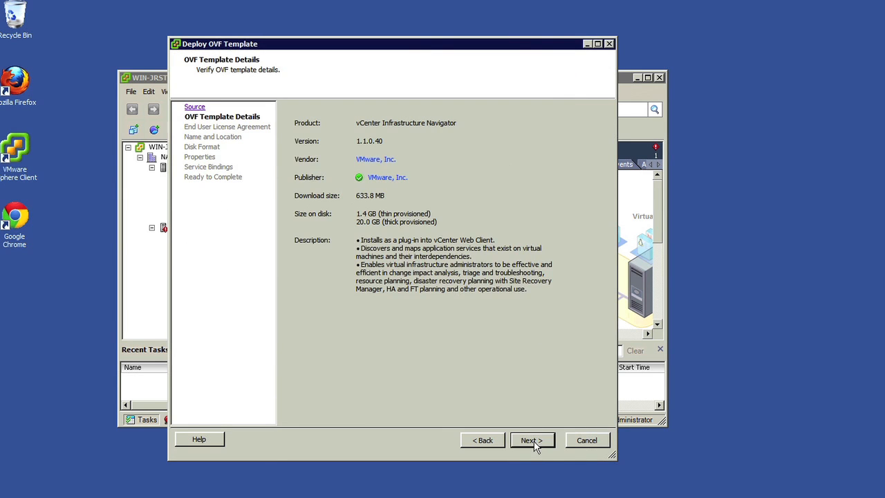
Continue past the OVF template details and accept the end user license agreement.
{"action": "left_click", "coordinate": [533, 443]}
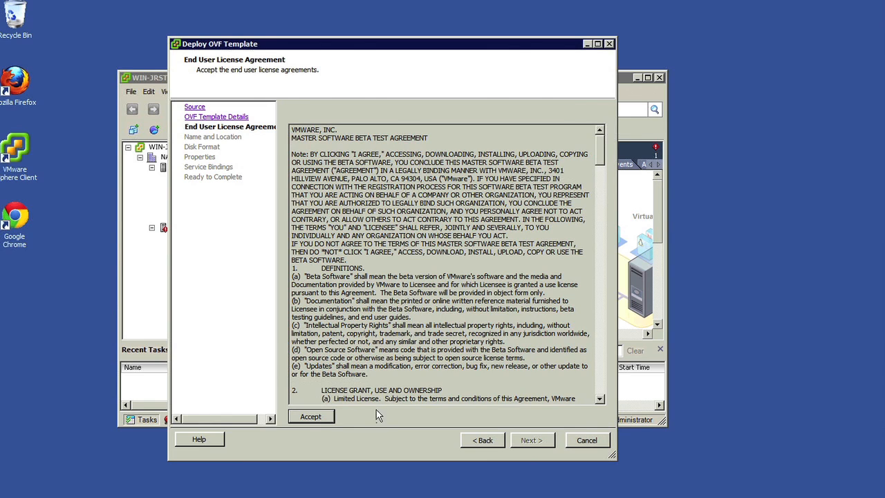
{"action": "left_click", "coordinate": [328, 416]}
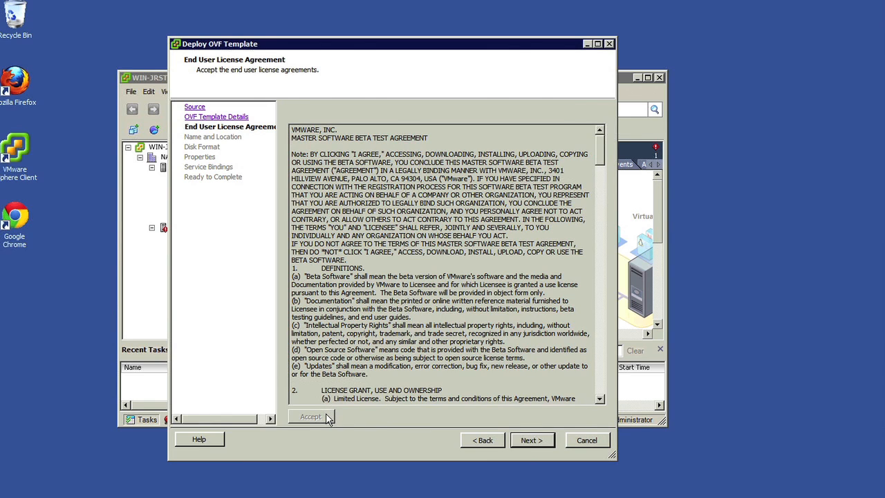
{"action": "left_click", "coordinate": [548, 443]}
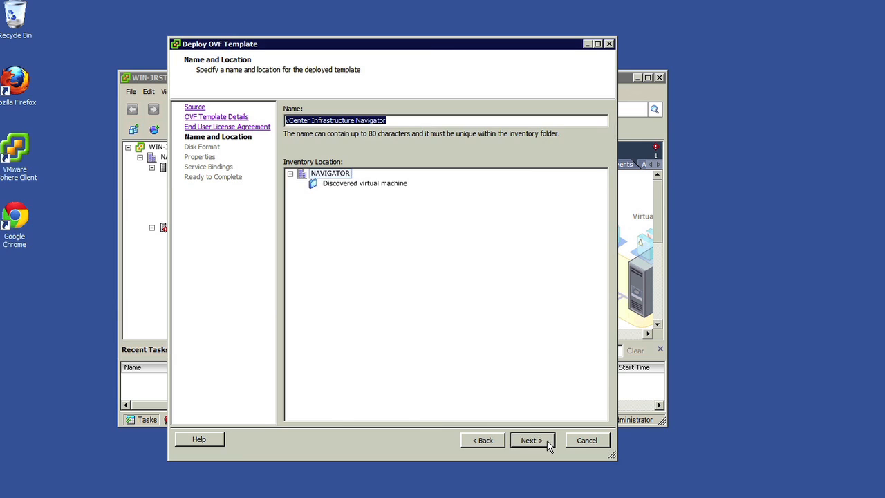
Keep the default appliance name and NAVIGATOR inventory location, and choose Thin Provision as the disk format.
{"action": "left_click", "coordinate": [549, 443]}
{"action": "left_click", "coordinate": [321, 202]}
{"action": "left_click", "coordinate": [526, 440]}
Enter and confirm the root account's administrative password, leaving the networking properties blank for DHCP.
{"action": "left_click", "coordinate": [389, 172]}
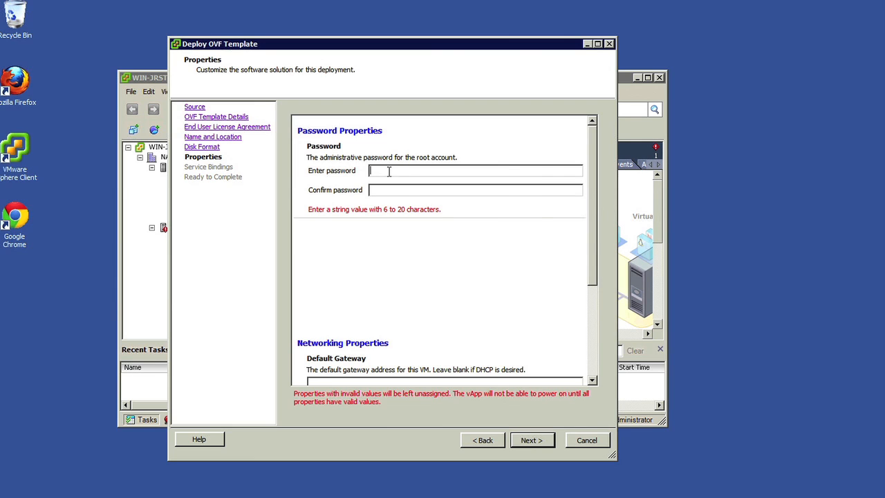
{"action": "type", "text": "********"}
{"action": "key", "text": "Tab"}
{"action": "type", "text": "********"}
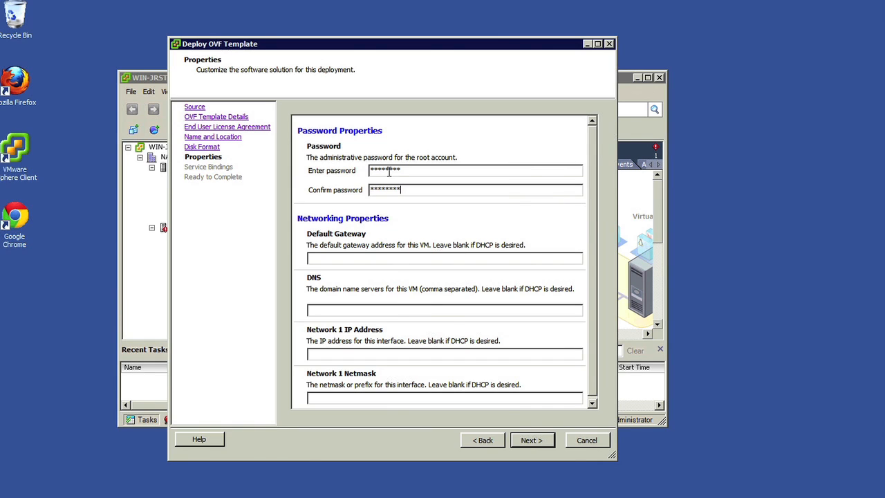
{"action": "left_click", "coordinate": [539, 442]}
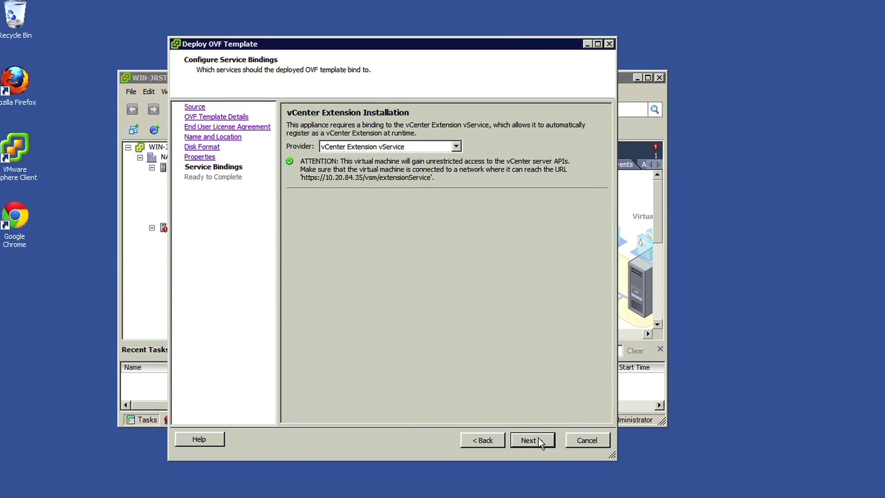
Deploy the appliance with the vCenter Extension vService binding and power-on after deployment enabled, dismissing the completion notice.
{"action": "left_click", "coordinate": [540, 442]}
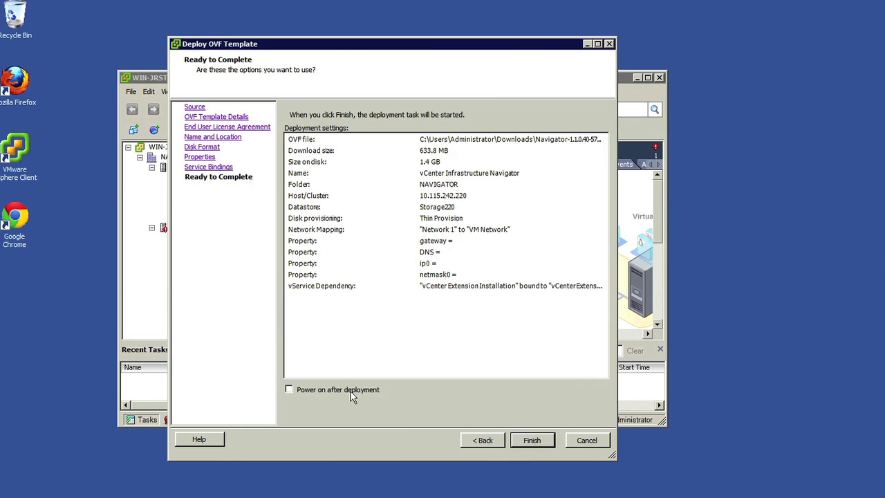
{"action": "left_click", "coordinate": [351, 391]}
{"action": "left_click", "coordinate": [529, 446]}
{"action": "left_click", "coordinate": [528, 446]}
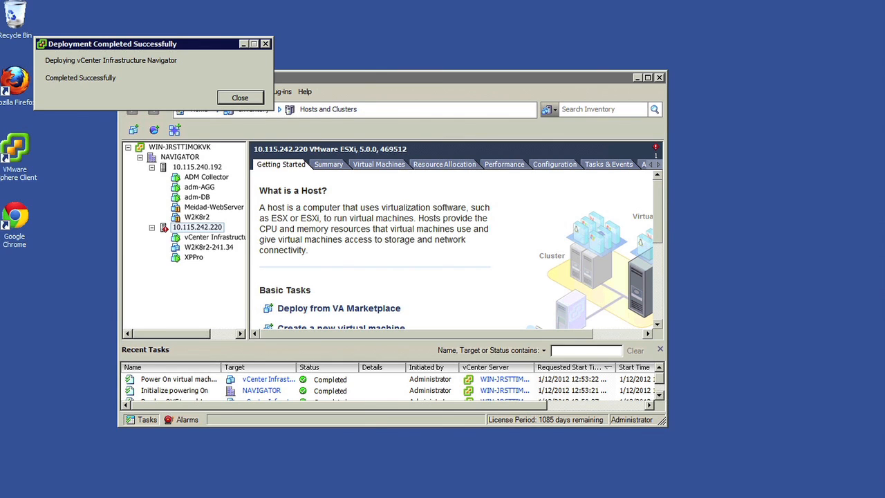
{"action": "left_click", "coordinate": [240, 97]}
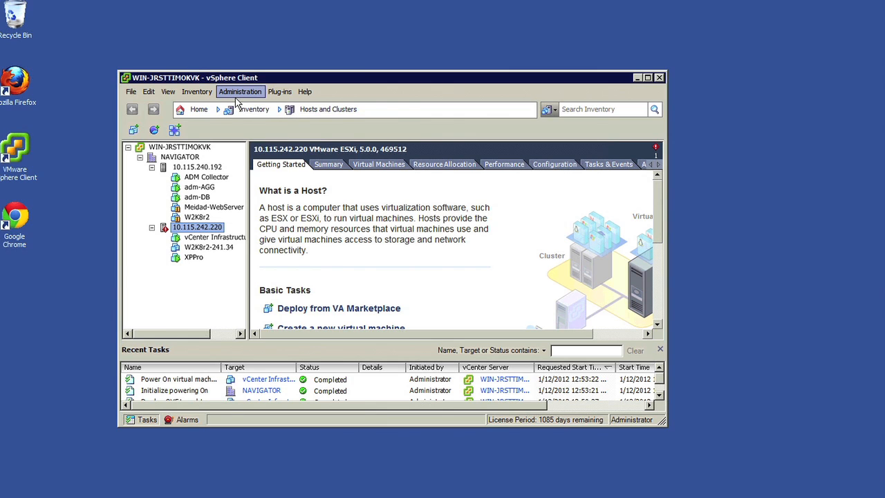
Open the licensing overview by asset and start assigning a license to VMware vCenter Infrastructure Navigator.
{"action": "left_click", "coordinate": [199, 111]}
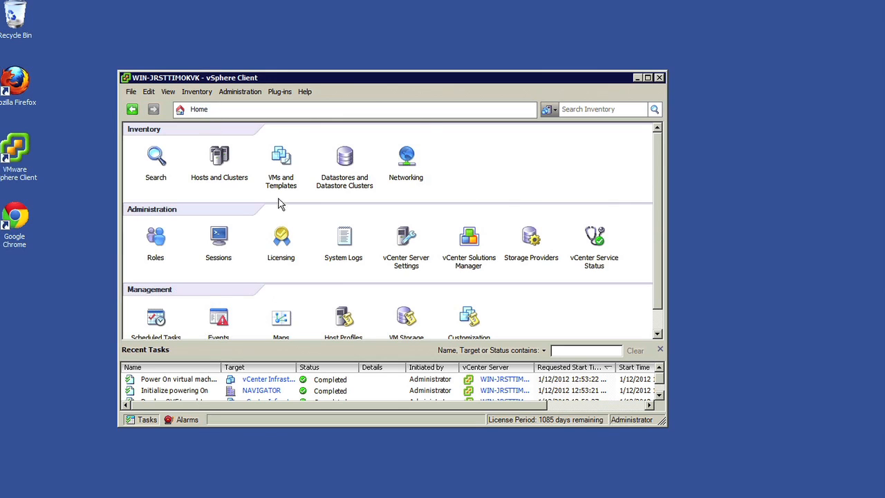
{"action": "left_click", "coordinate": [281, 237]}
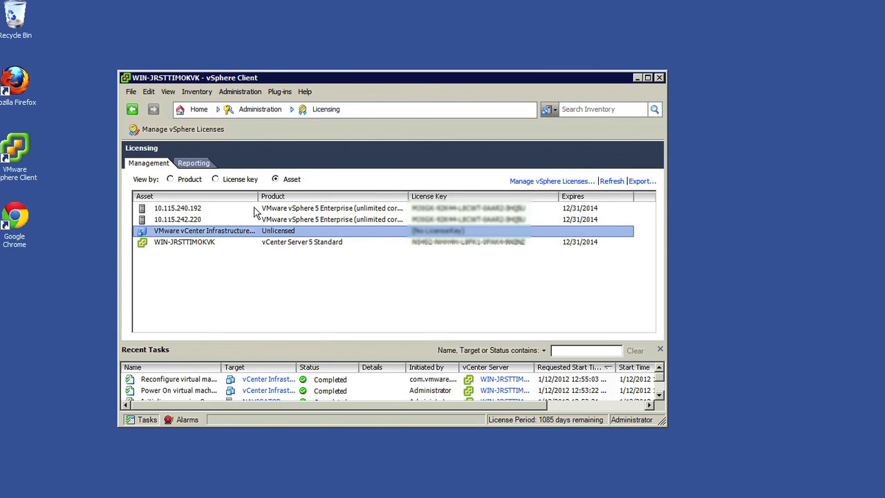
{"action": "left_click", "coordinate": [276, 181]}
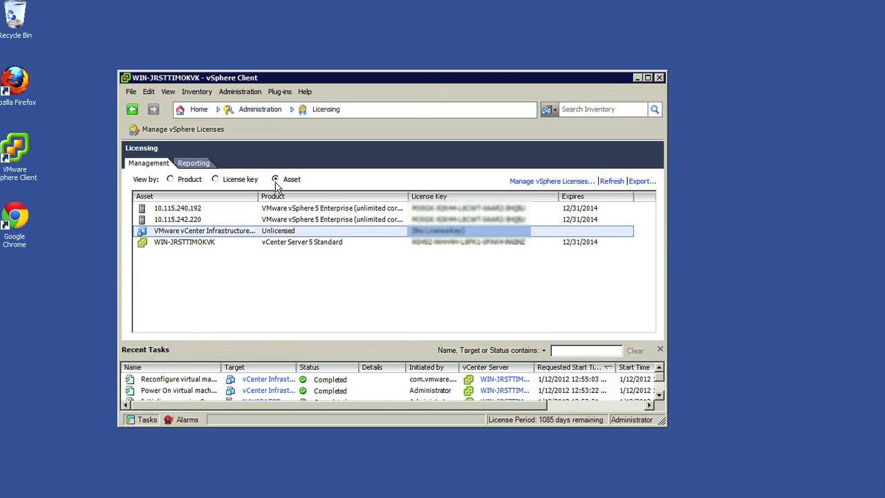
{"action": "left_click", "coordinate": [219, 235]}
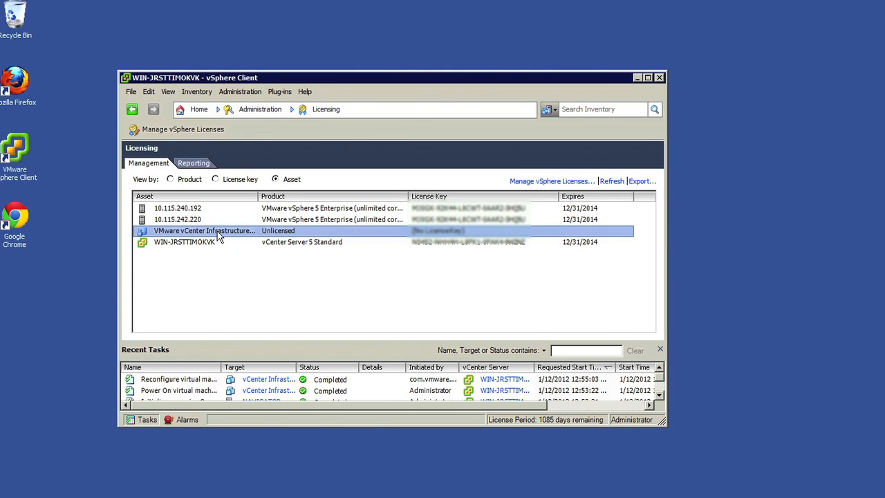
{"action": "double_click", "coordinate": [218, 235]}
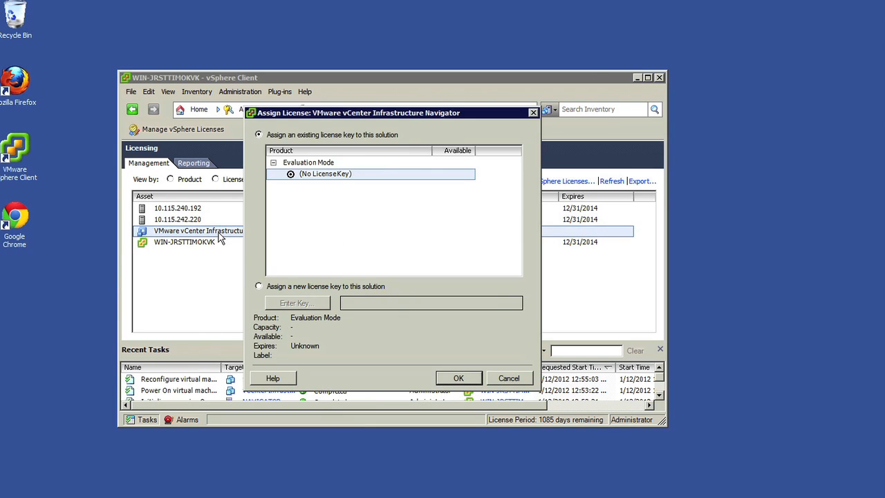
Assign a new license key to the Infrastructure Navigator solution by entering the license key without a label.
{"action": "left_click", "coordinate": [259, 287]}
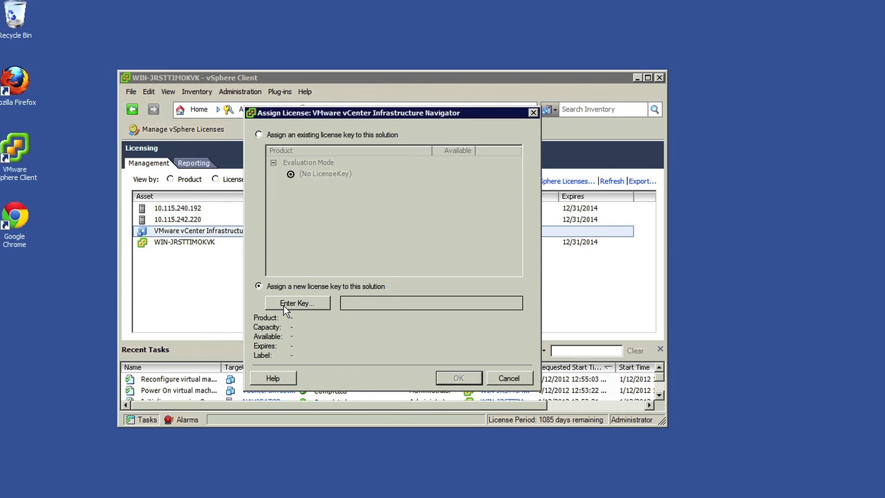
{"action": "left_click", "coordinate": [283, 306]}
{"action": "type", "text": "*****-*****-"}
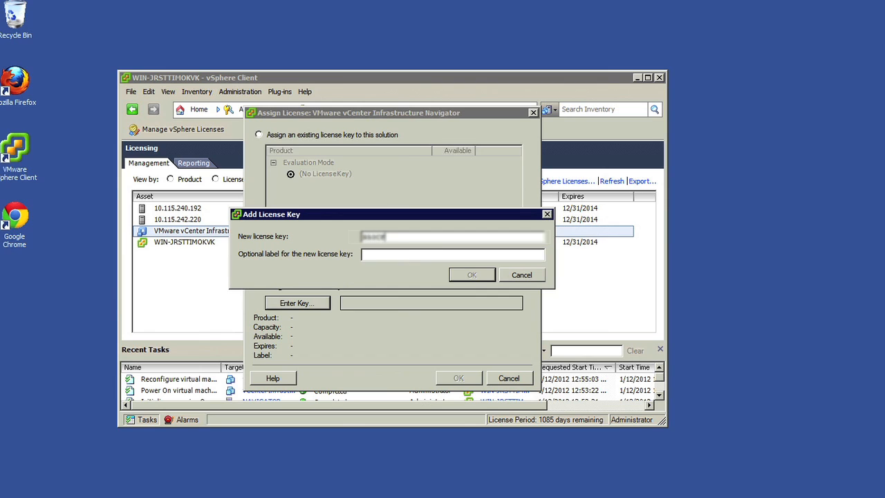
{"action": "type", "text": "*****-*****-*****"}
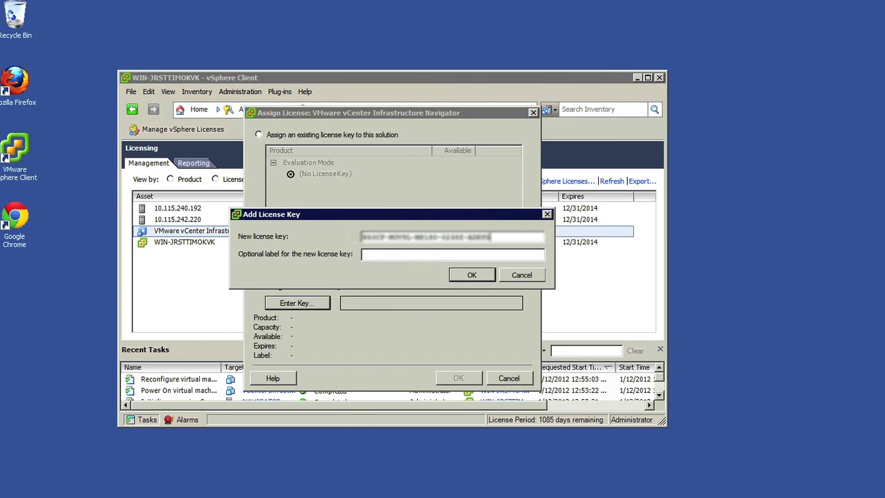
{"action": "left_click", "coordinate": [462, 277]}
{"action": "left_click", "coordinate": [459, 378]}
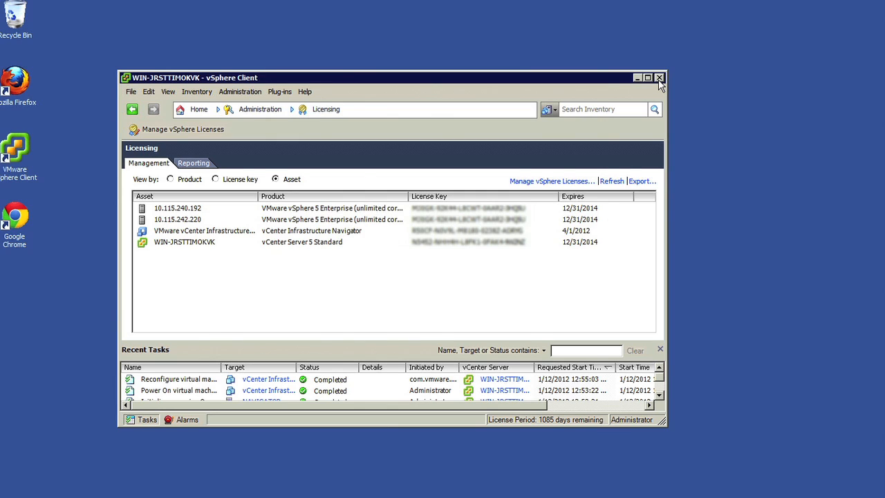
{"action": "left_click", "coordinate": [659, 79]}
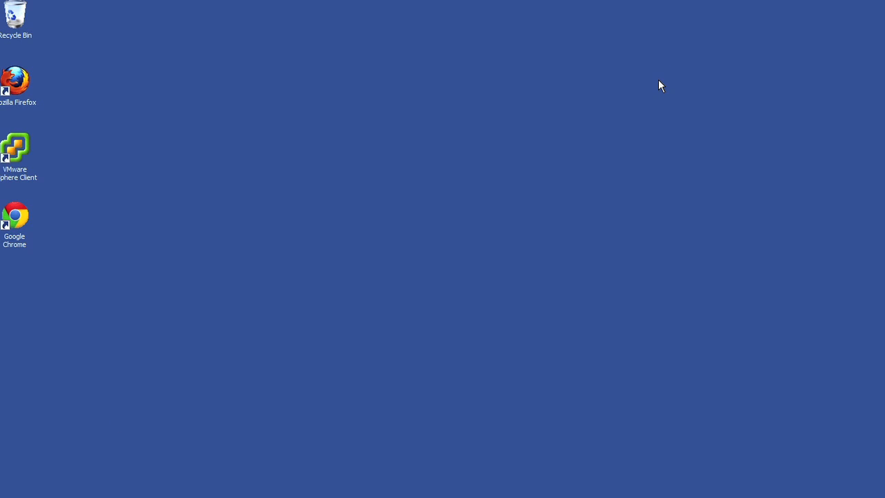
{"action": "double_click", "coordinate": [19, 81]}
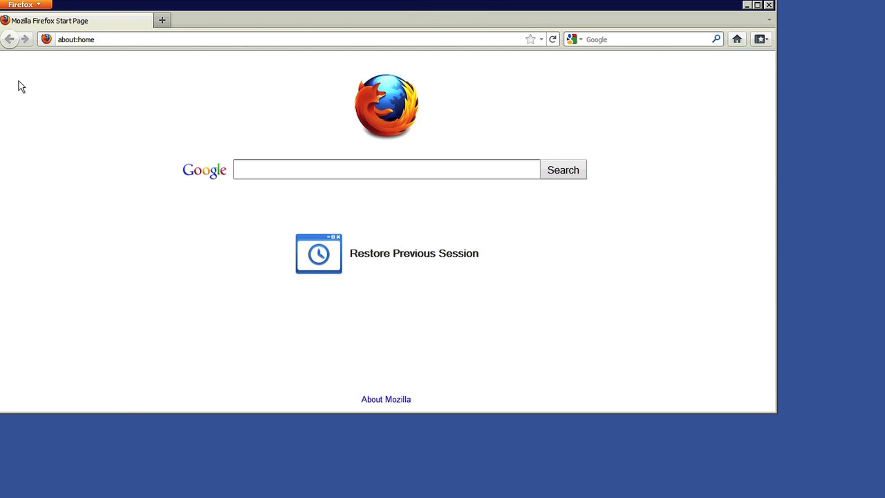
{"action": "left_click", "coordinate": [86, 40]}
{"action": "type", "text": "https://127.0.0.1:9443/vsphere-client/"}
{"action": "key", "text": "Return"}
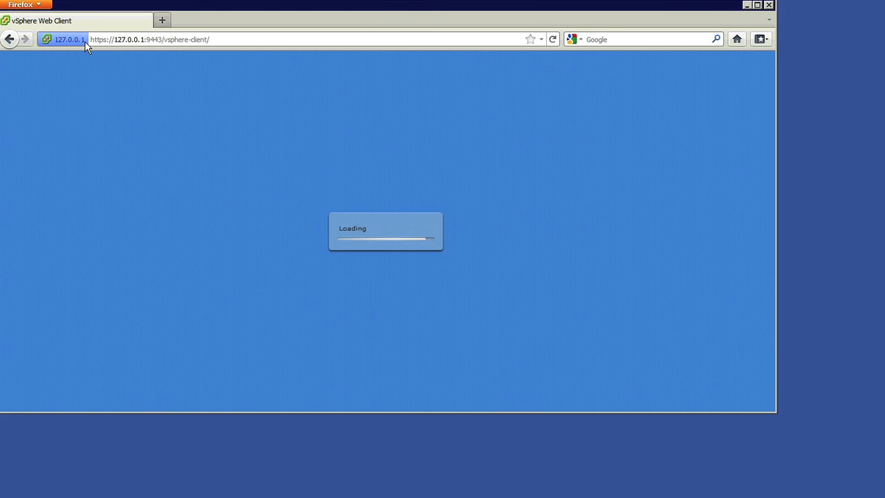
Log in to the vSphere Web Client as administrator with the account password.
{"action": "type", "text": "administrator"}
{"action": "key", "text": "Tab"}
{"action": "type", "text": "**********"}
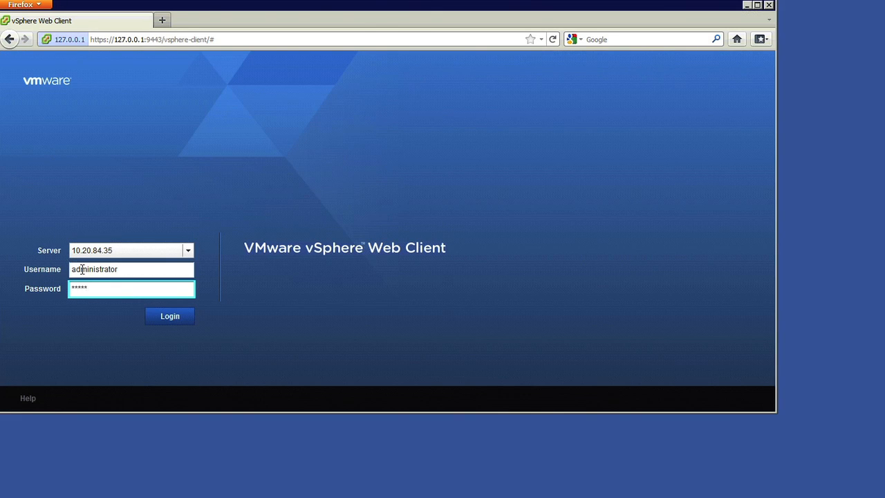
{"action": "key", "text": "Return"}
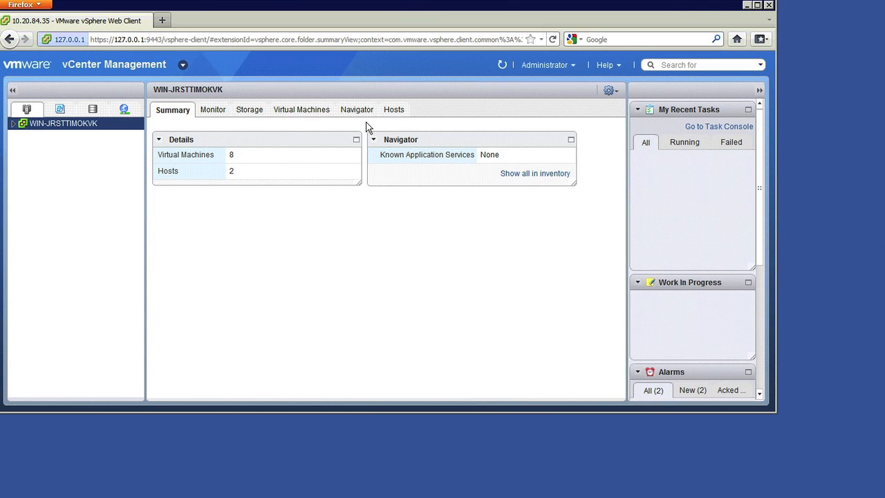